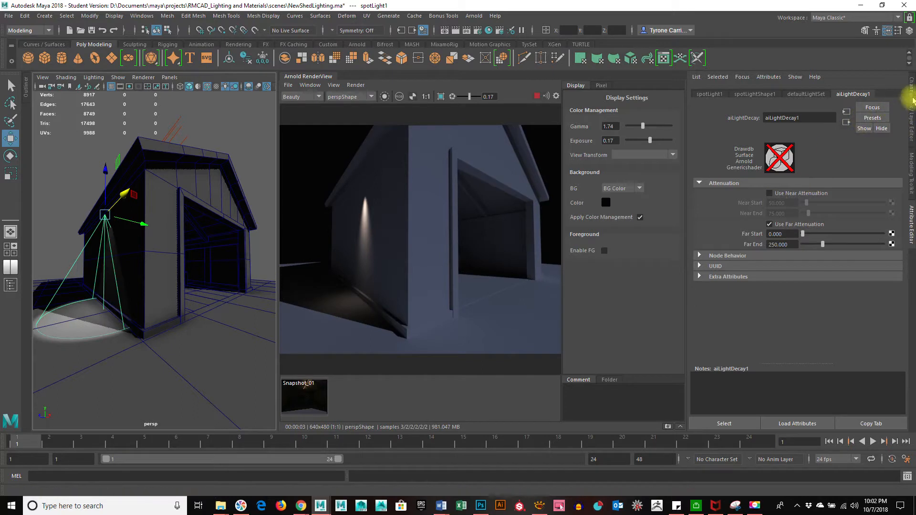
Switch off Illuminates by Default on spotLightShape1 so the spotlight no longer lights the shed
{"action": "left_click", "coordinate": [759, 96]}
{"action": "scroll", "coordinate": [882, 199], "scroll_direction": "up", "scroll_amount": 12}
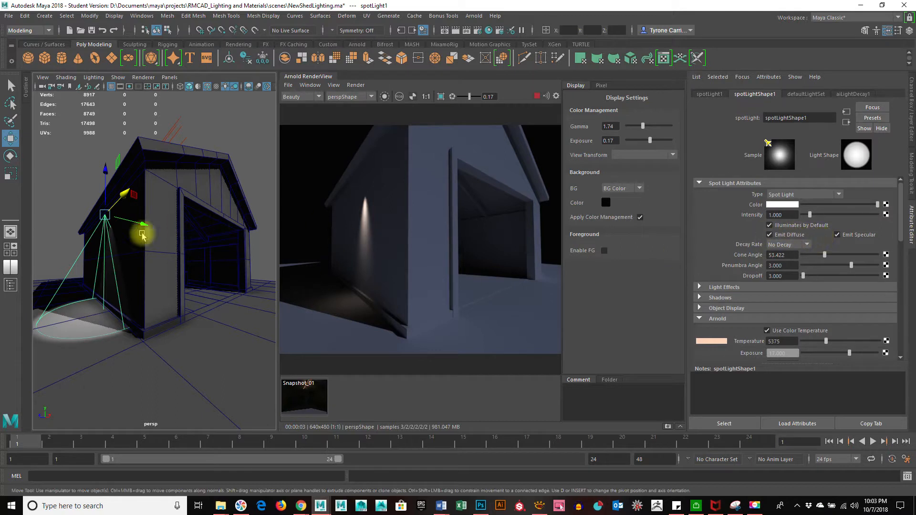
{"action": "left_click", "coordinate": [769, 225]}
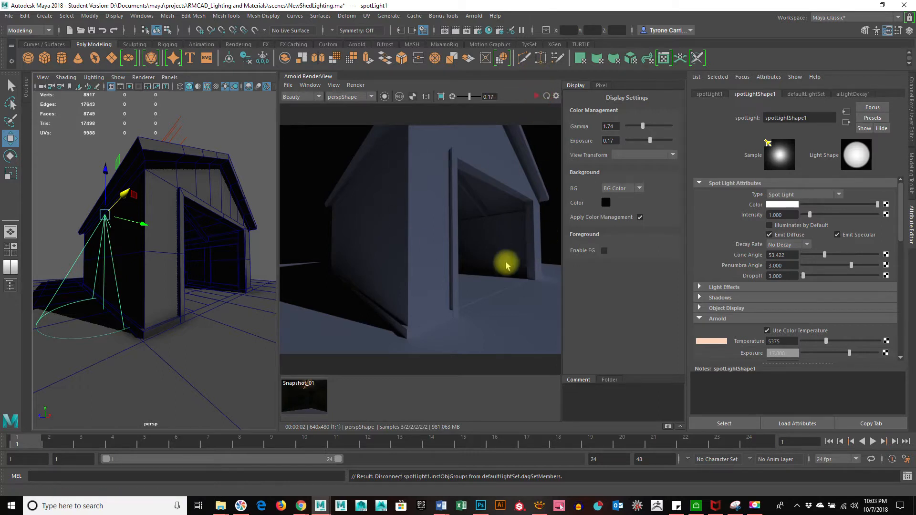
{"action": "left_click_drag", "start_coordinate": [160, 260], "coordinate": [204, 212], "text": "alt"}
{"action": "key", "text": "space"}
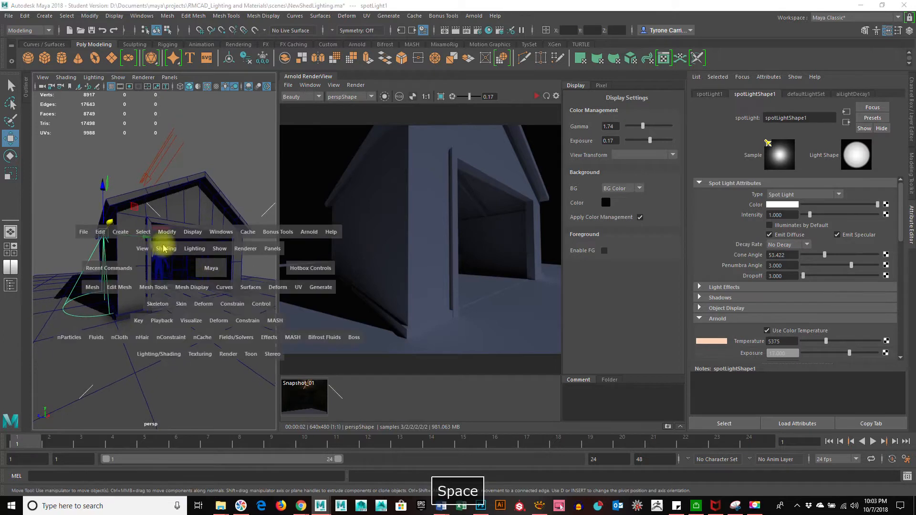
{"action": "left_click", "coordinate": [121, 232]}
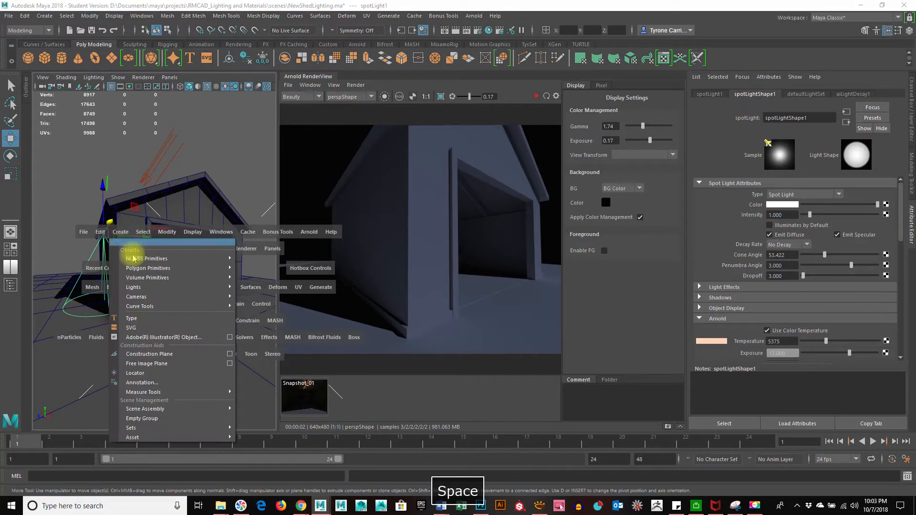
{"action": "mouse_move", "coordinate": [151, 299]}
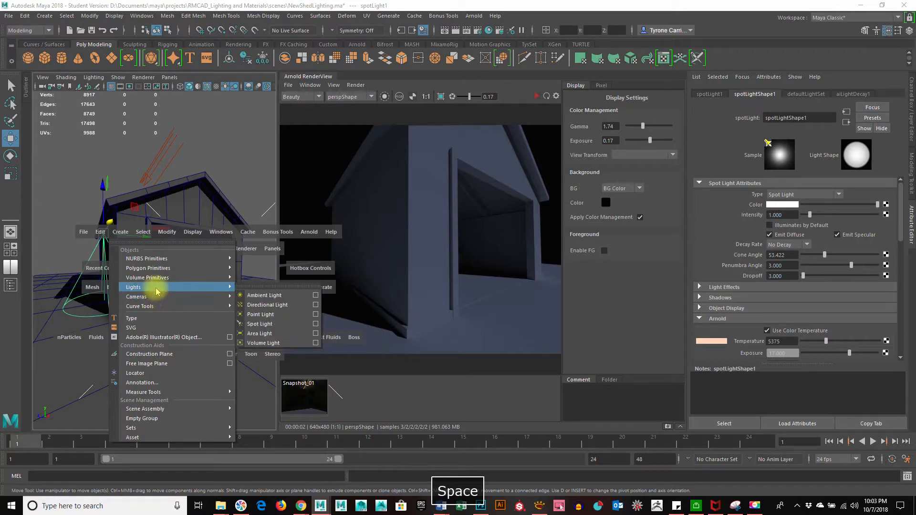
{"action": "mouse_move", "coordinate": [159, 267]}
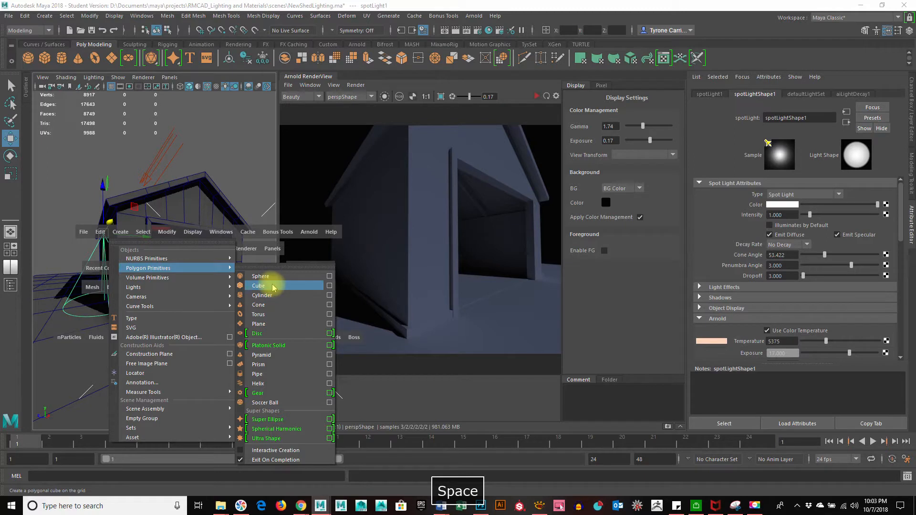
{"action": "left_click", "coordinate": [276, 286]}
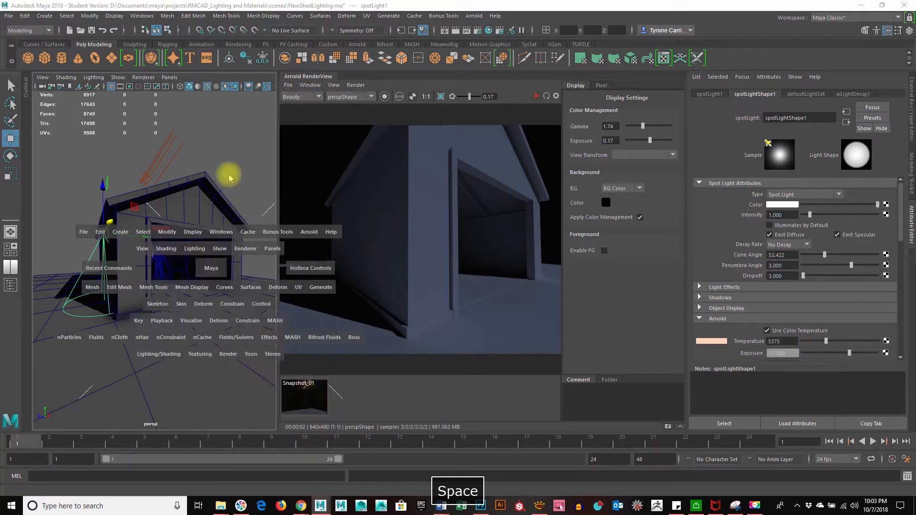
{"action": "left_click_drag", "start_coordinate": [162, 303], "coordinate": [160, 306], "text": "alt"}
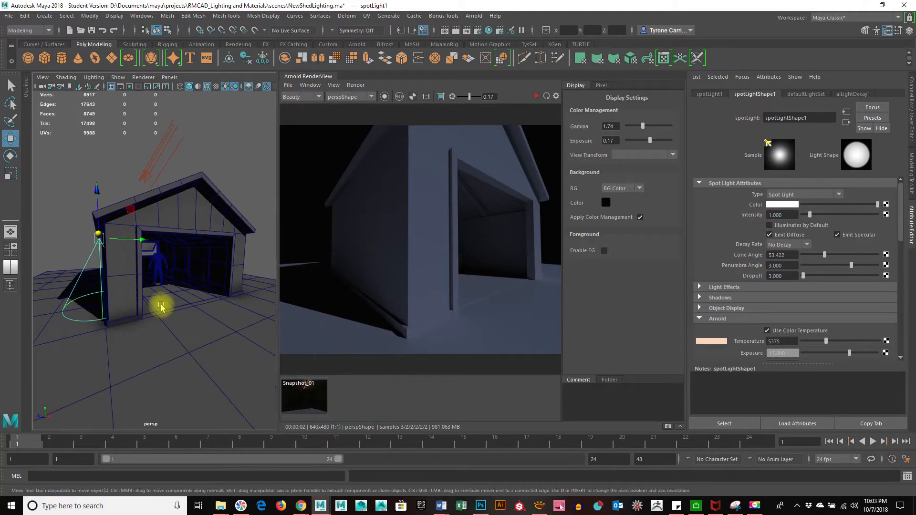
{"action": "key", "text": "space"}
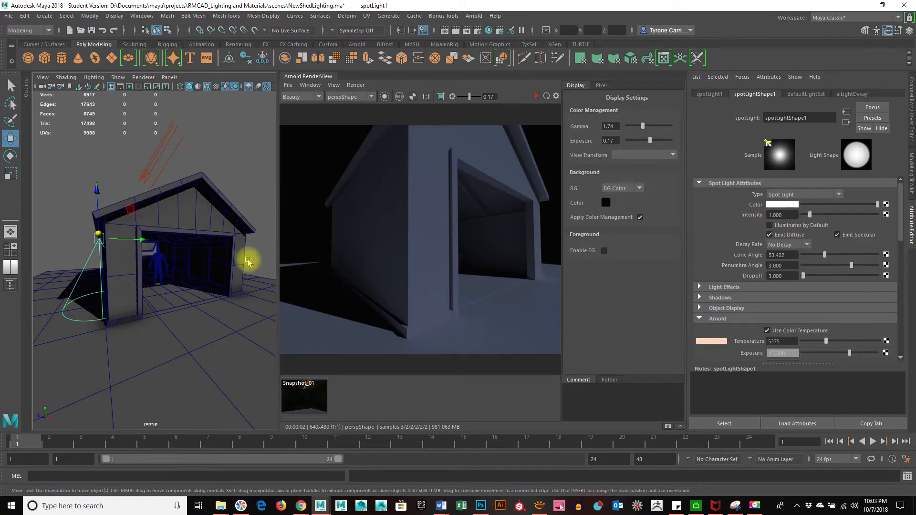
Add a polygon torus from the hotbox's Create > Polygon Primitives menu
{"action": "left_click", "coordinate": [164, 352]}
{"action": "key", "text": "space"}
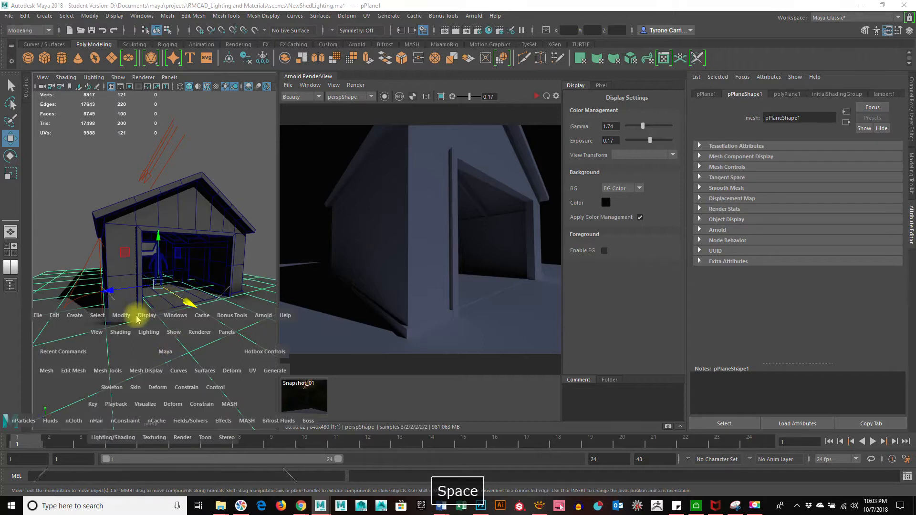
{"action": "key", "text": "space"}
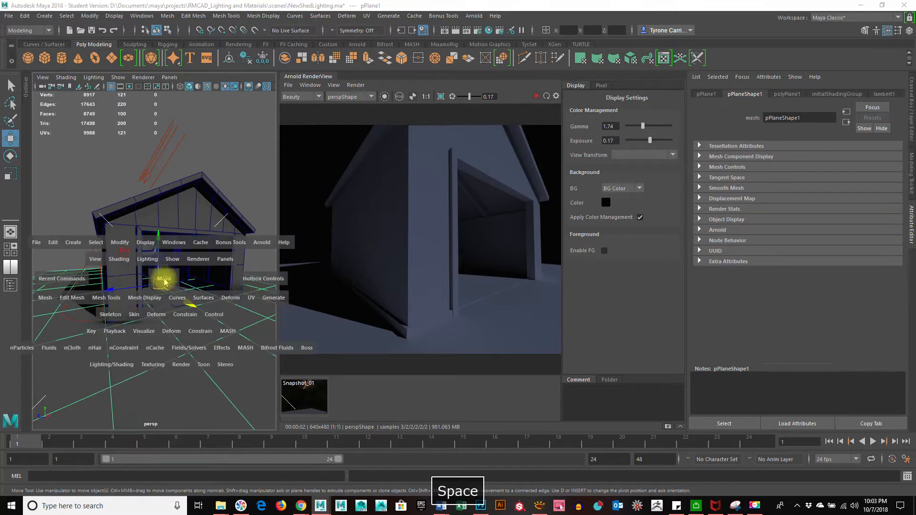
{"action": "left_click", "coordinate": [69, 243]}
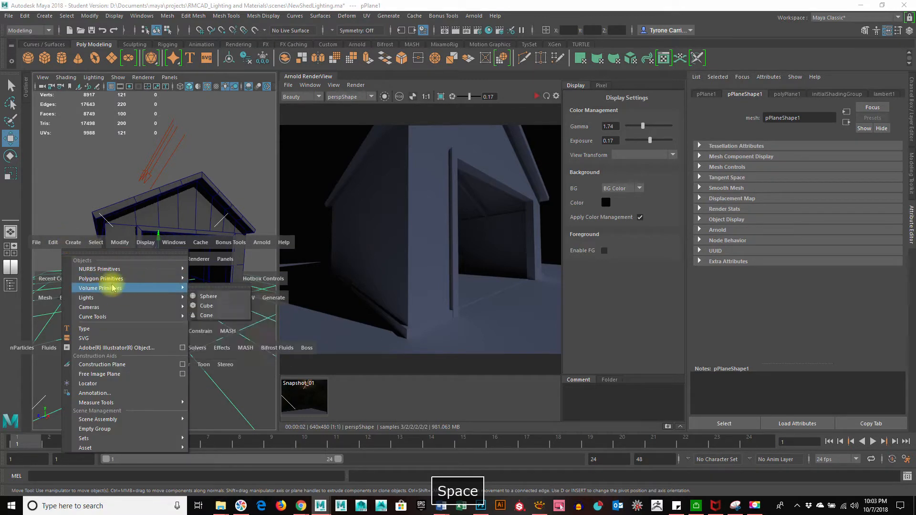
{"action": "mouse_move", "coordinate": [121, 279]}
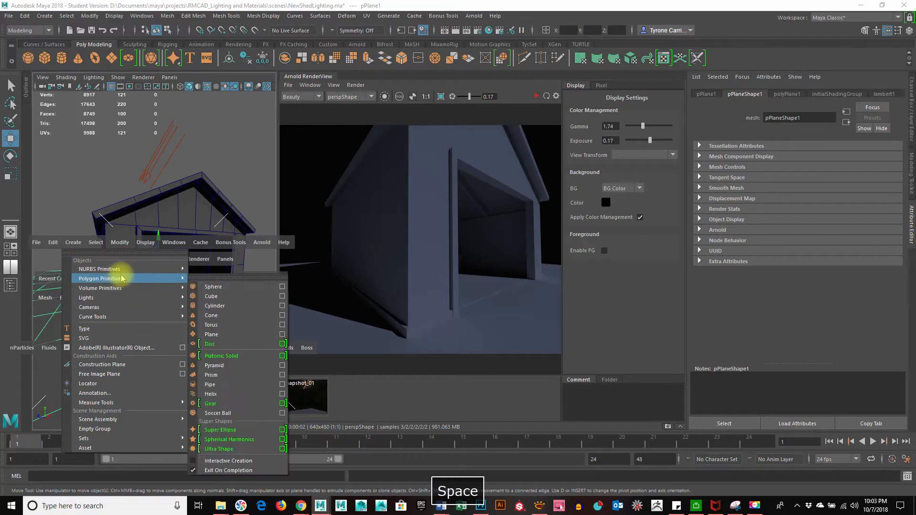
{"action": "left_click", "coordinate": [234, 325]}
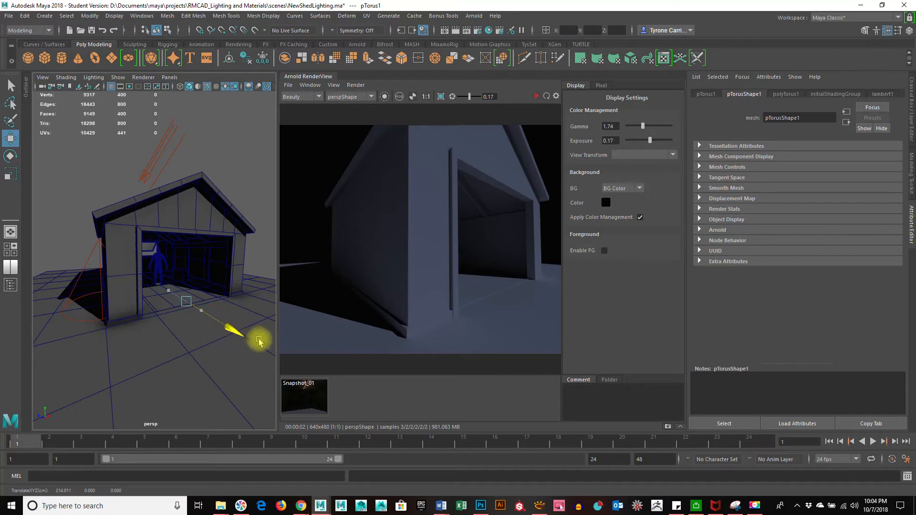
Enlarge the torus and lift it onto the shed's front gable
{"action": "key", "text": "r"}
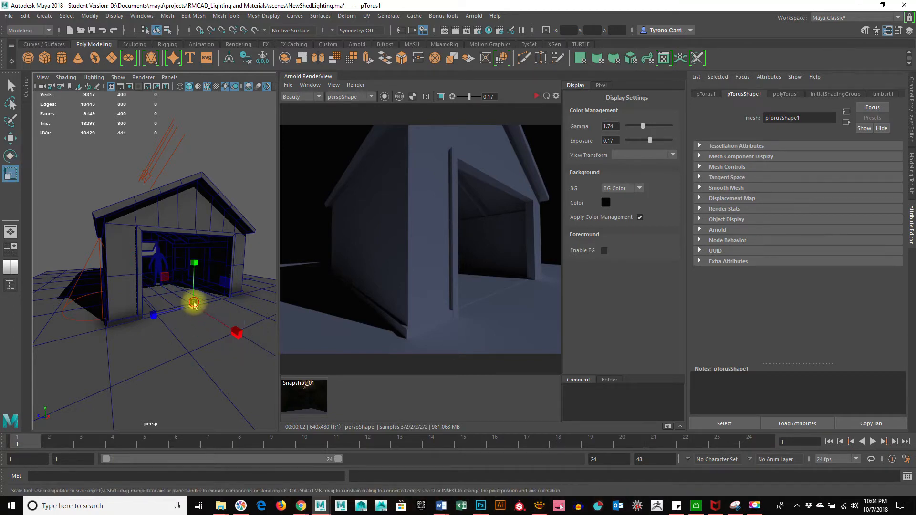
{"action": "left_click_drag", "start_coordinate": [194, 304], "coordinate": [248, 306]}
{"action": "key", "text": "w"}
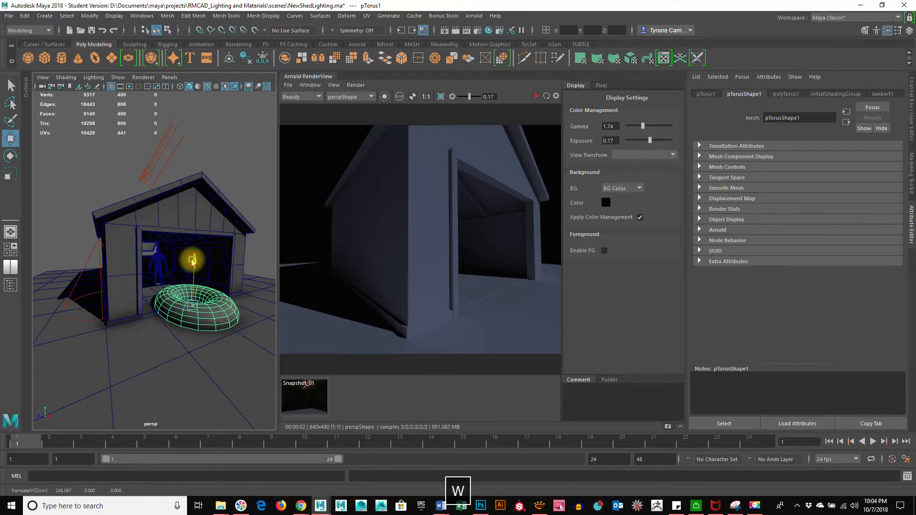
{"action": "left_click_drag", "start_coordinate": [201, 261], "coordinate": [234, 334]}
Stand the torus upright with Rotate Z 90 and scale it down to about 38.614
{"action": "key", "text": "e"}
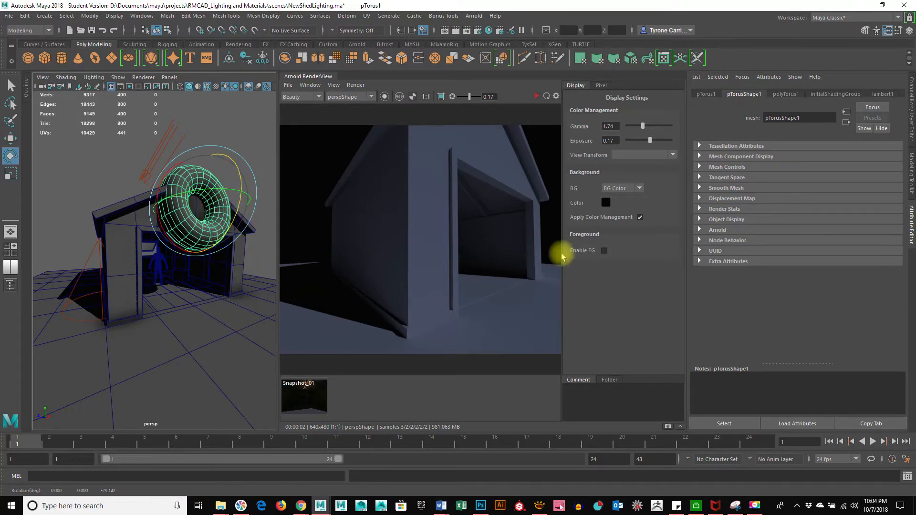
{"action": "left_click", "coordinate": [910, 103]}
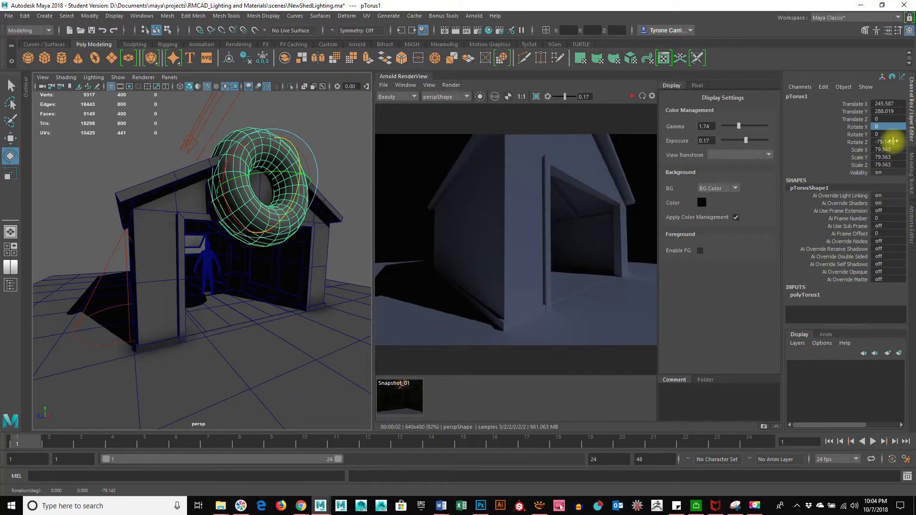
{"action": "left_click", "coordinate": [894, 141]}
{"action": "type", "text": "90"}
{"action": "key", "text": "Return"}
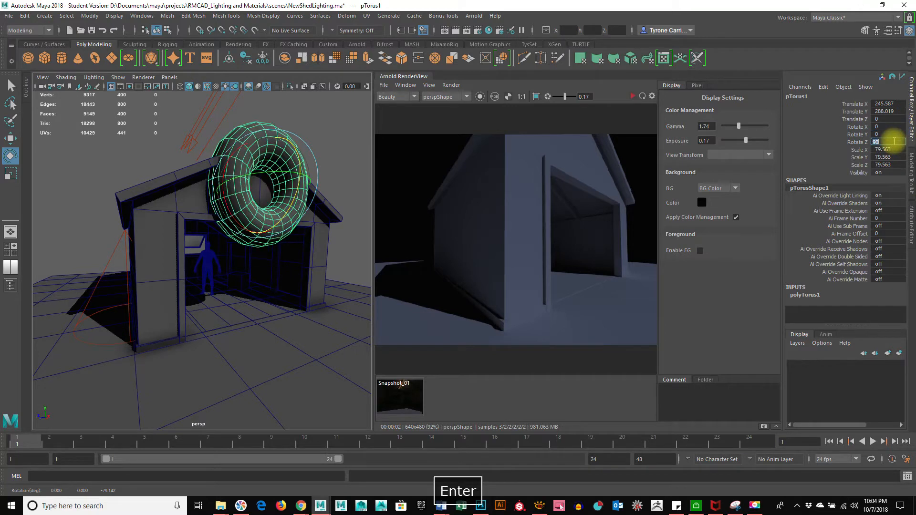
{"action": "scroll", "coordinate": [287, 272], "scroll_direction": "up", "scroll_amount": 3}
{"action": "left_click_drag", "start_coordinate": [287, 272], "coordinate": [261, 315], "text": "alt"}
{"action": "right_click_drag", "start_coordinate": [249, 337], "coordinate": [281, 339], "text": "alt"}
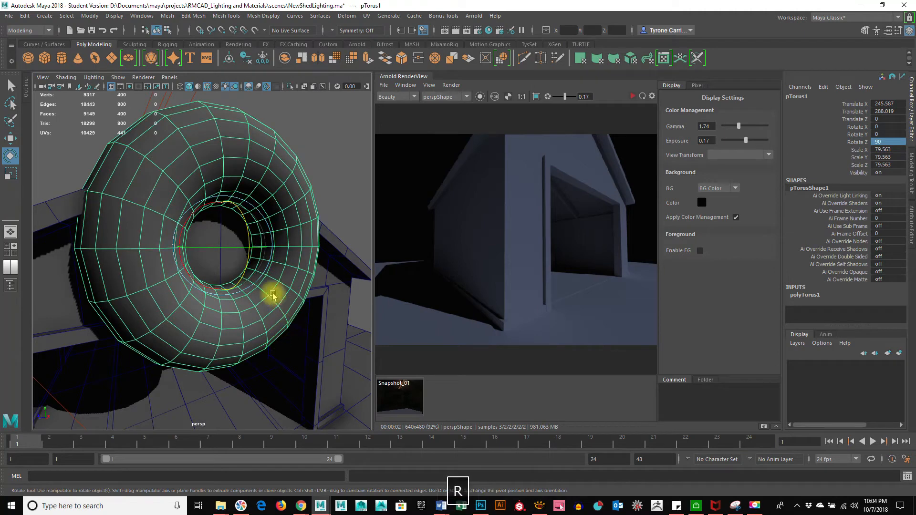
{"action": "key", "text": "r"}
{"action": "left_click_drag", "start_coordinate": [222, 246], "coordinate": [133, 302]}
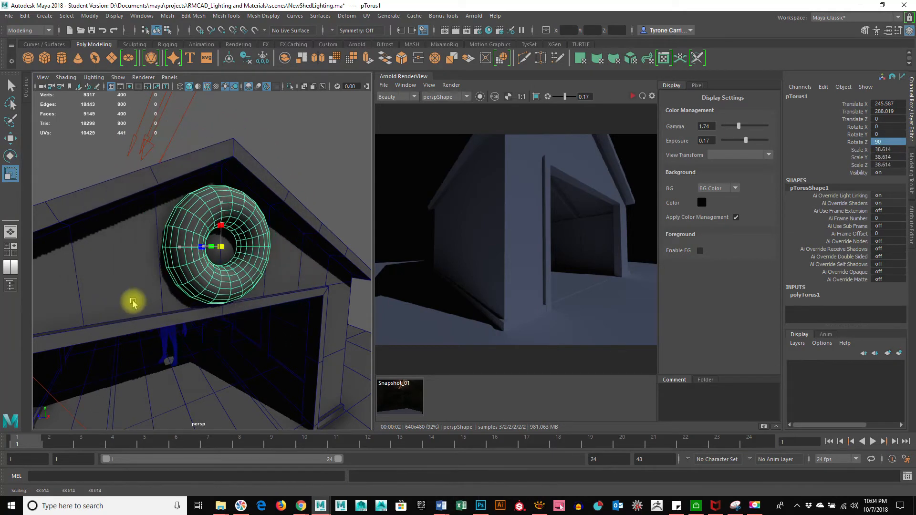
Reduce polyTorus1's Section Radius to 0.1 to make a slim ring
{"action": "left_click", "coordinate": [804, 295]}
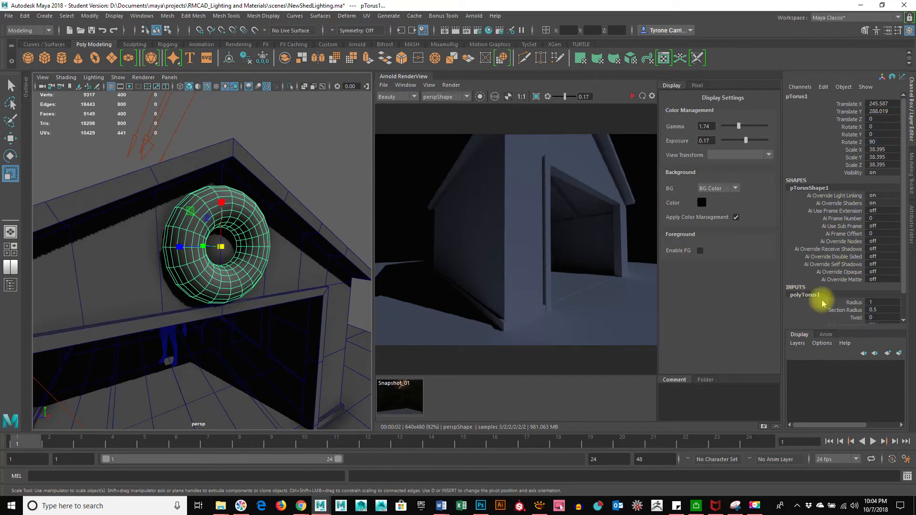
{"action": "scroll", "coordinate": [838, 292], "scroll_direction": "down", "scroll_amount": 2}
{"action": "left_click", "coordinate": [844, 282]}
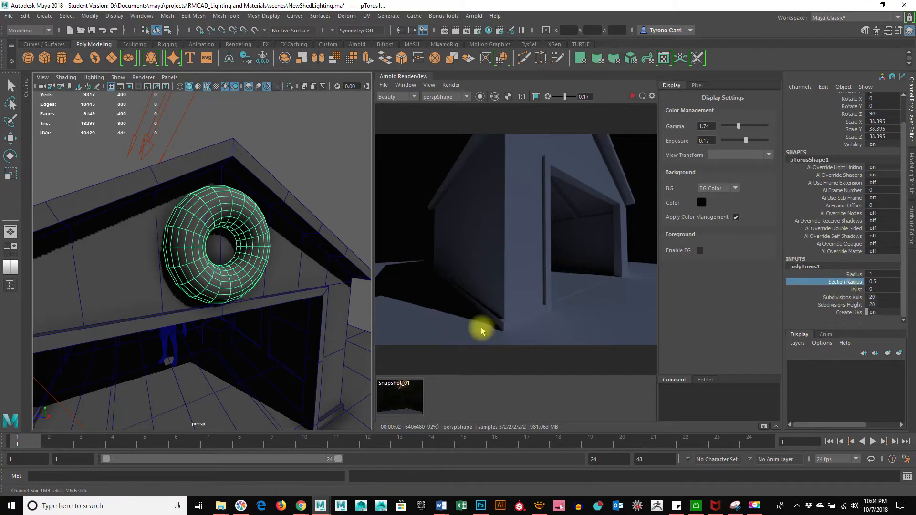
{"action": "middle_click_drag", "start_coordinate": [311, 327], "coordinate": [310, 330]}
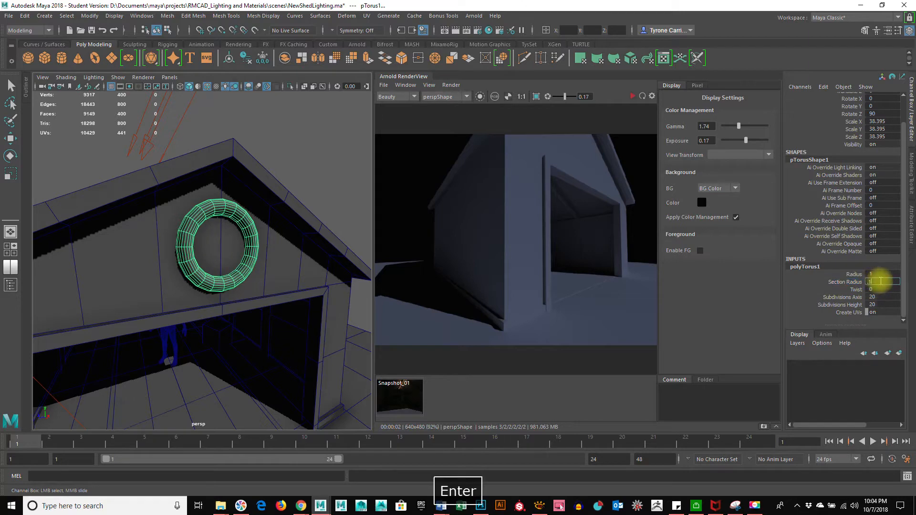
{"action": "key", "text": "Return"}
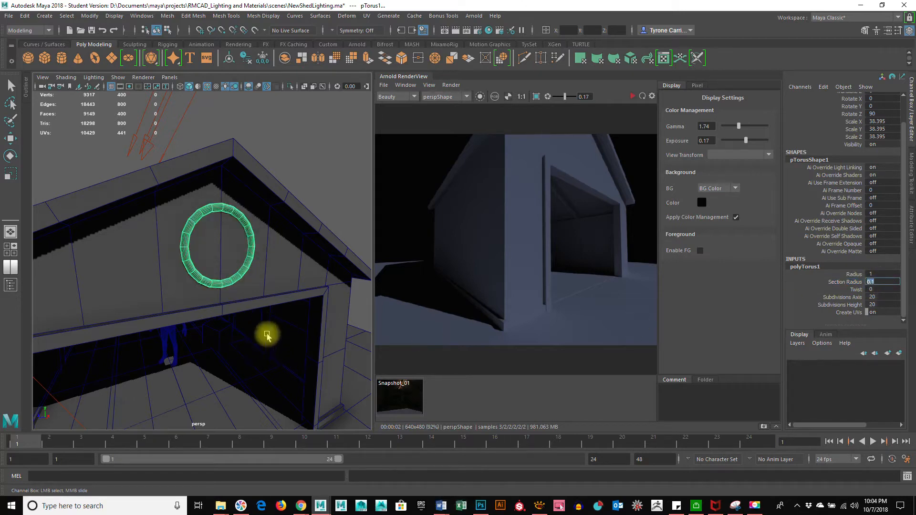
{"action": "left_click_drag", "start_coordinate": [266, 335], "coordinate": [245, 321], "text": "alt"}
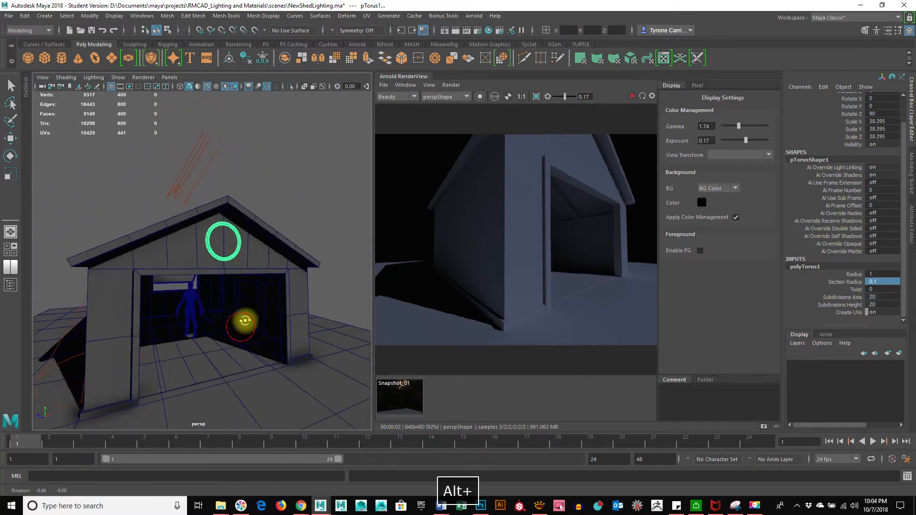
Move the thin ring up to the centre of the gable, above the doorway
{"action": "right_click_drag", "start_coordinate": [245, 320], "coordinate": [286, 305], "text": "alt"}
{"action": "key", "text": "w"}
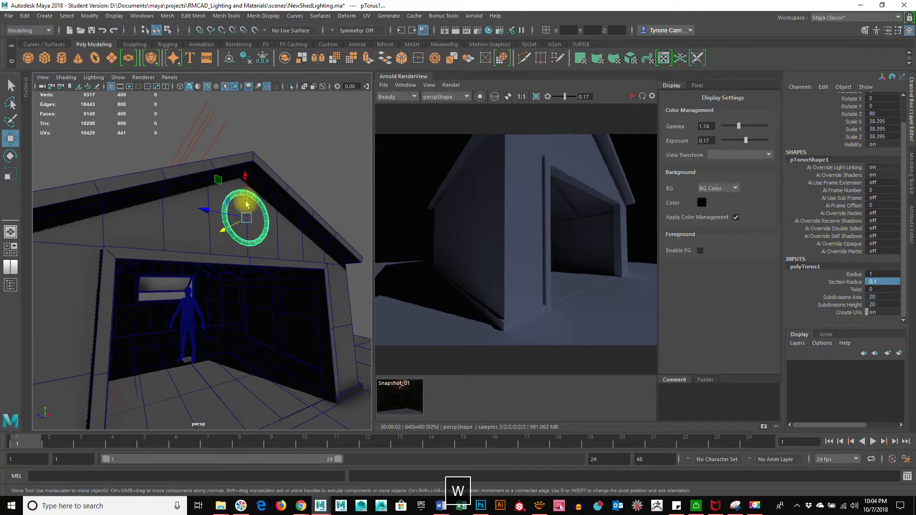
{"action": "left_click_drag", "start_coordinate": [217, 230], "coordinate": [292, 247]}
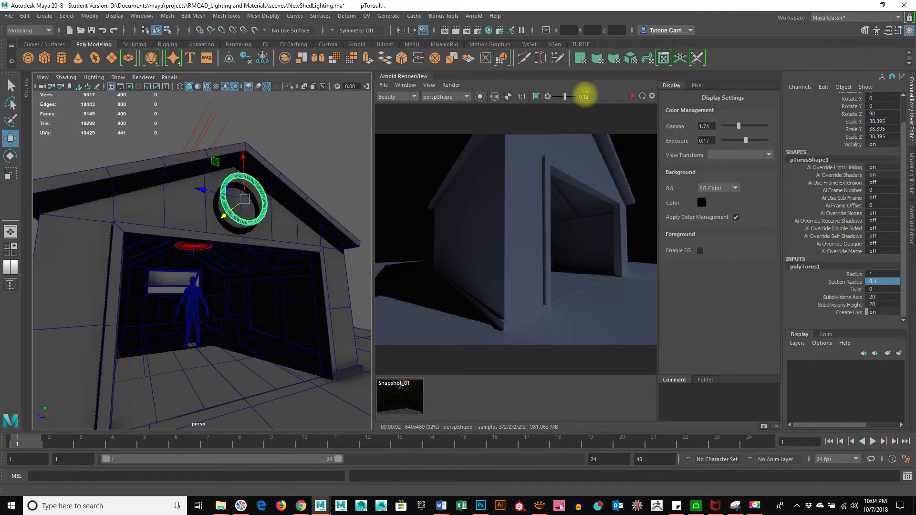
Re-render, then convert the torus ring into the Arnold mesh light light_pTorus1 and show its attributes
{"action": "left_click", "coordinate": [633, 96]}
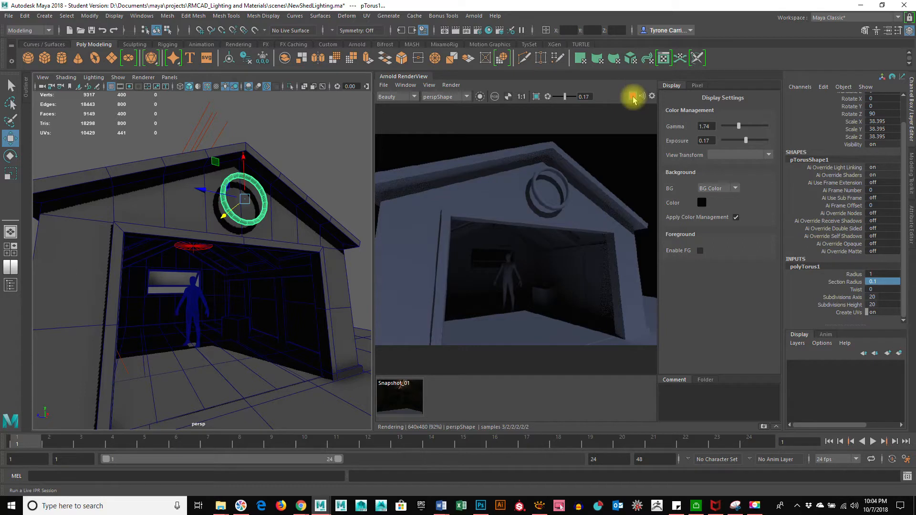
{"action": "left_click", "coordinate": [472, 16]}
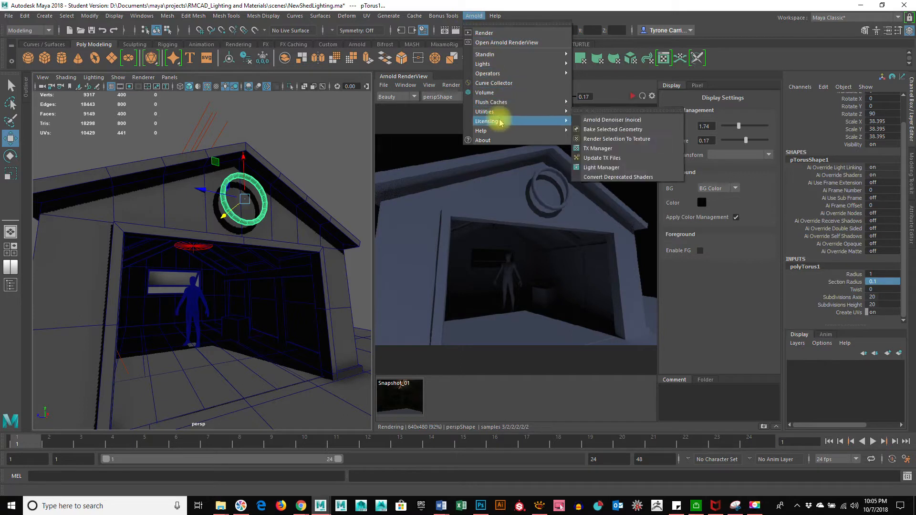
{"action": "mouse_move", "coordinate": [497, 65]}
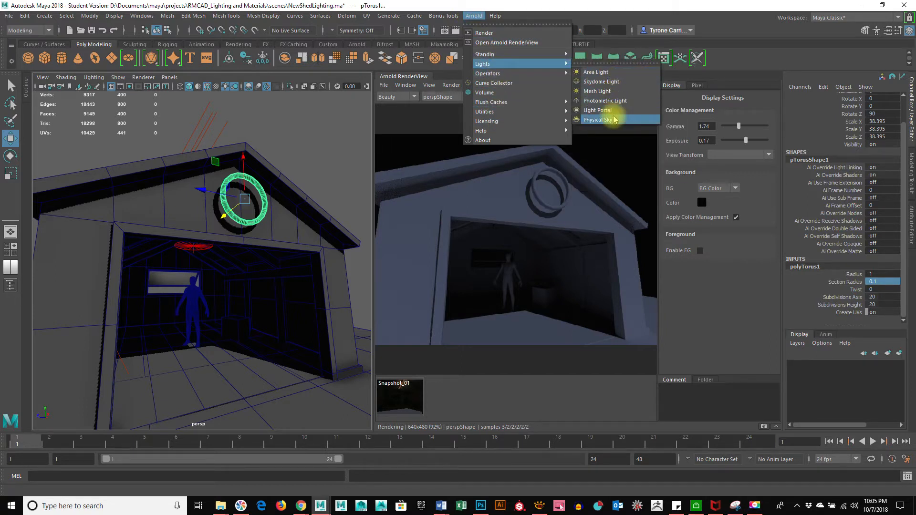
{"action": "left_click", "coordinate": [612, 91]}
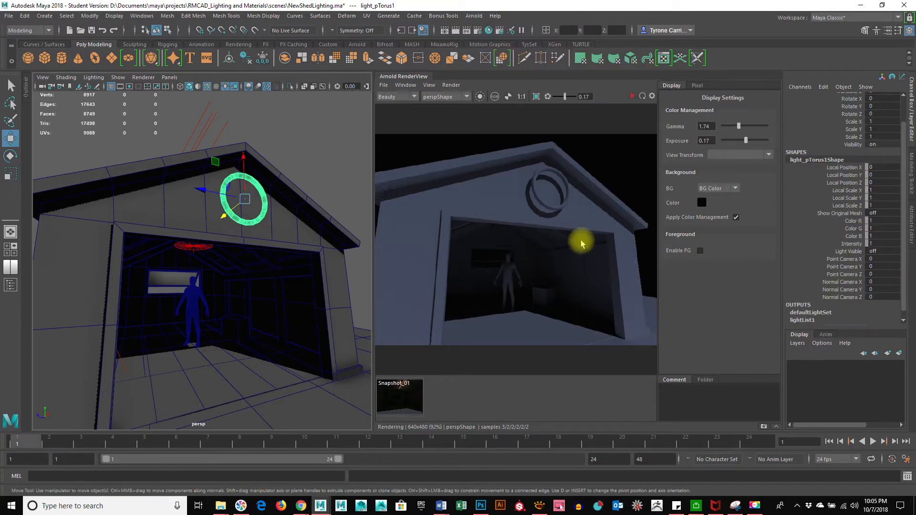
{"action": "key", "text": "ctrl+a"}
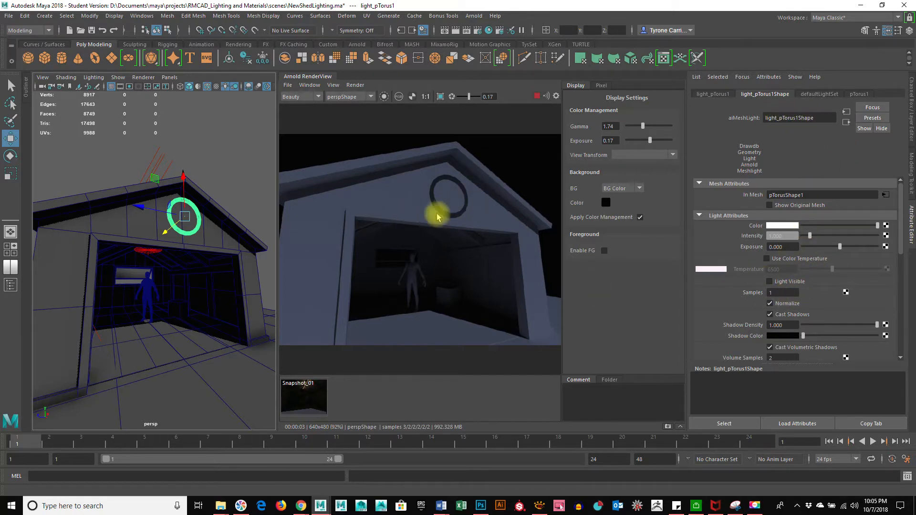
Raise light_pTorus1's Exposure to 15 and turn on Light Visible
{"action": "left_click_drag", "start_coordinate": [903, 241], "coordinate": [903, 248]}
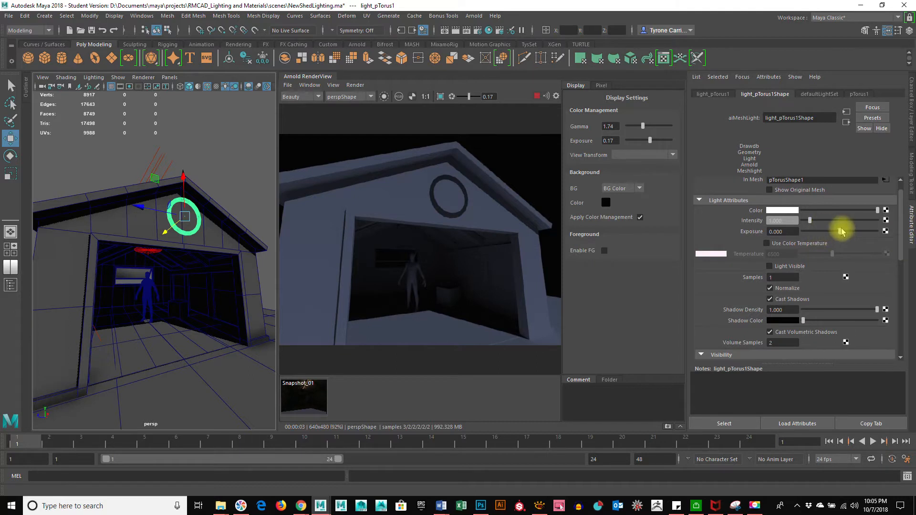
{"action": "left_click_drag", "start_coordinate": [841, 231], "coordinate": [874, 232]}
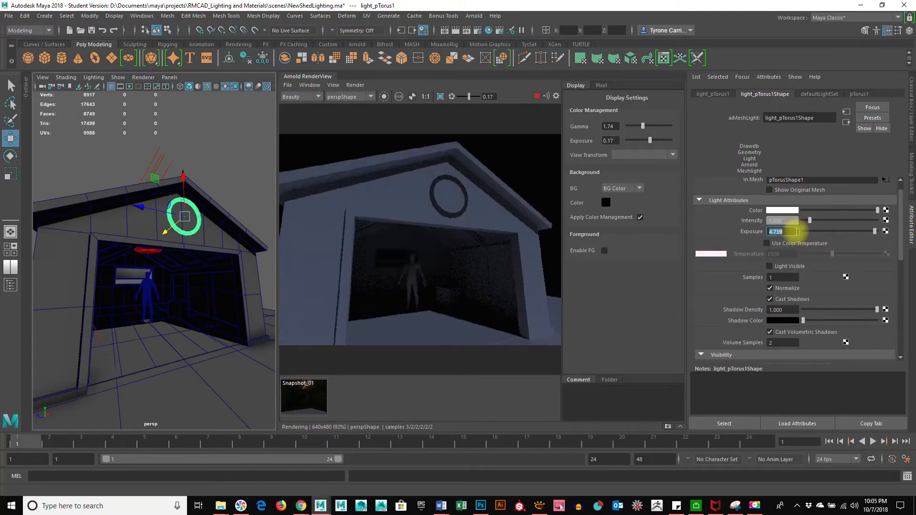
{"action": "type", "text": "8"}
{"action": "key", "text": "Return"}
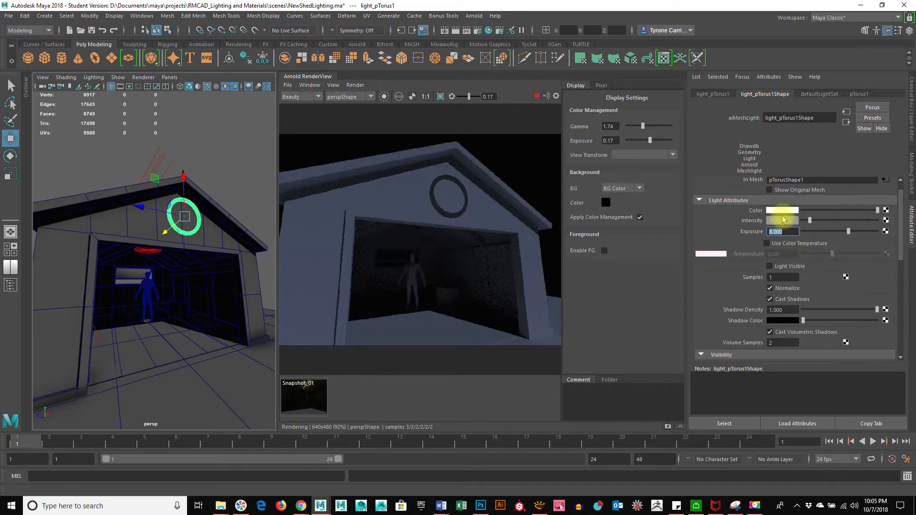
{"action": "key", "text": "1"}
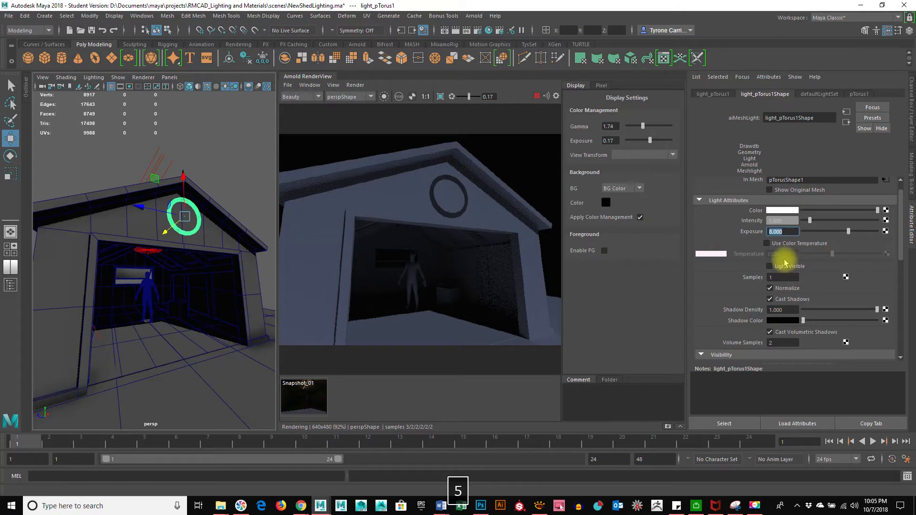
{"action": "key", "text": "Return"}
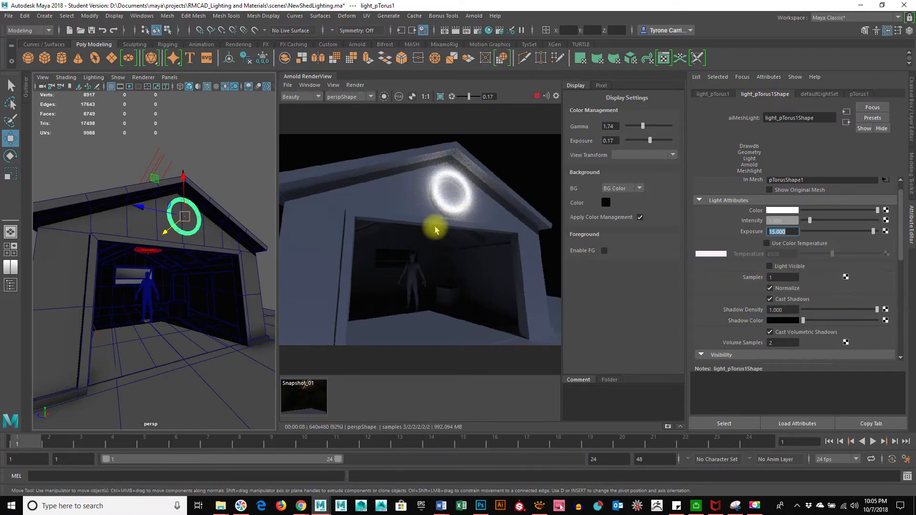
{"action": "left_click", "coordinate": [768, 267]}
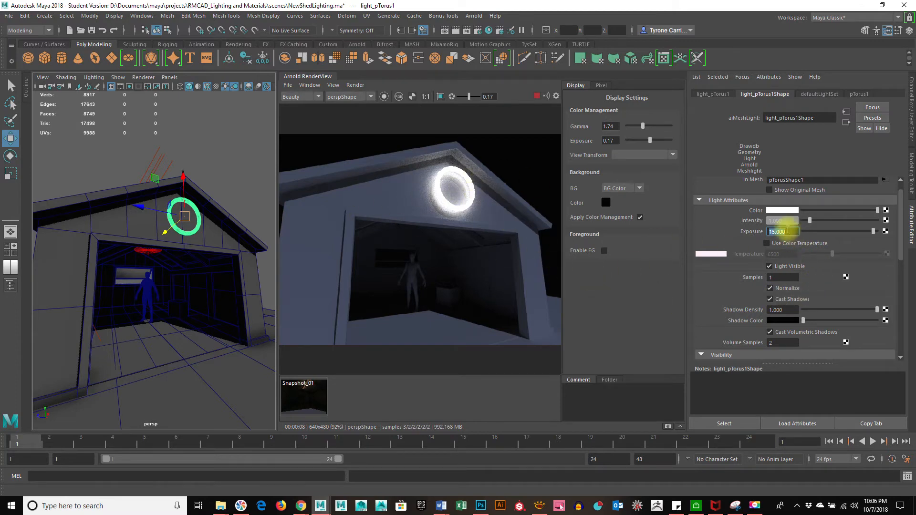
Set the light colour to orange-red: H 10.404, S 0.718, V 1.0
{"action": "left_click", "coordinate": [784, 211]}
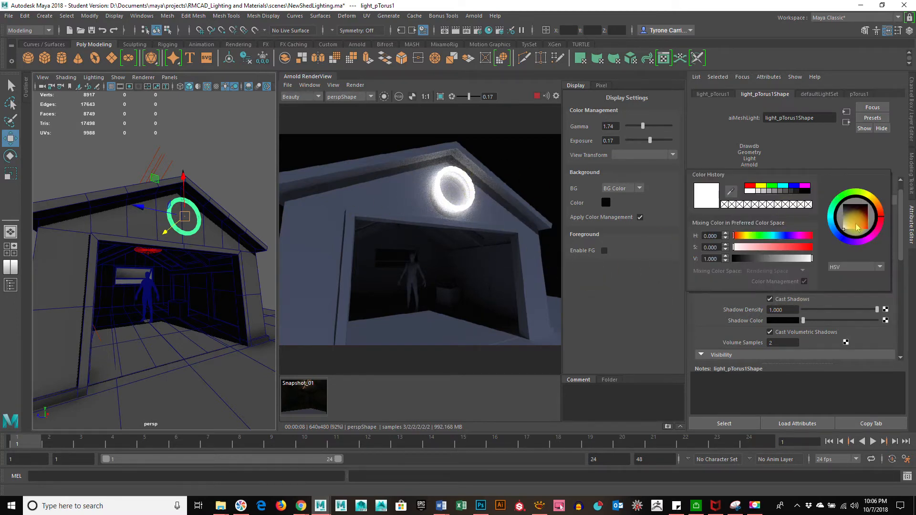
{"action": "left_click", "coordinate": [856, 228]}
{"action": "left_click", "coordinate": [855, 235]}
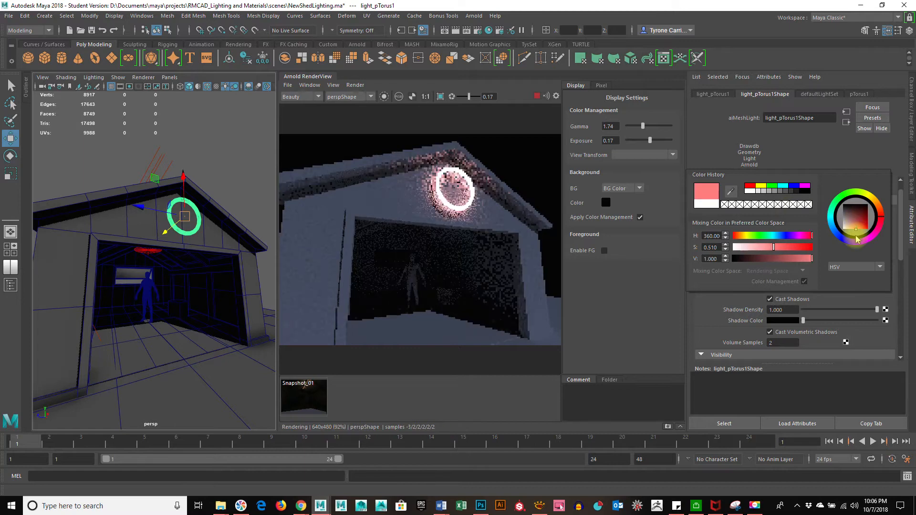
{"action": "left_click_drag", "start_coordinate": [883, 207], "coordinate": [880, 205]}
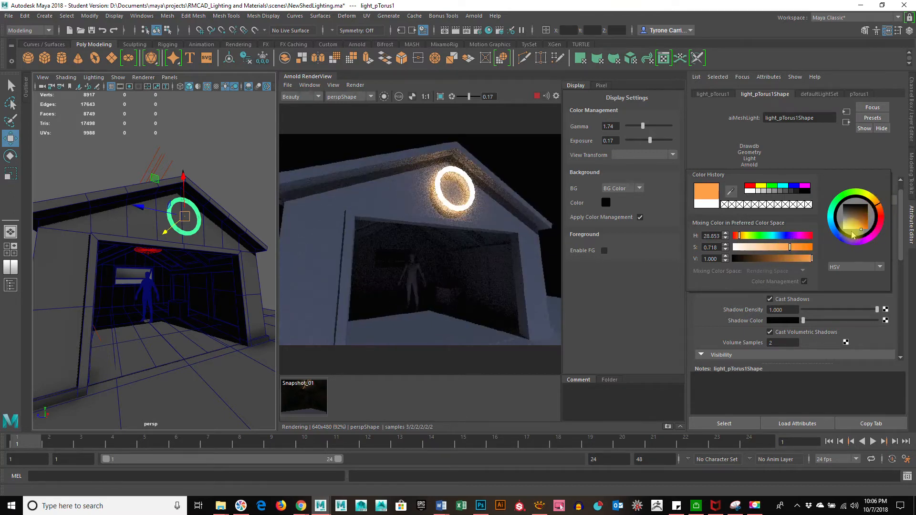
{"action": "left_click", "coordinate": [879, 213]}
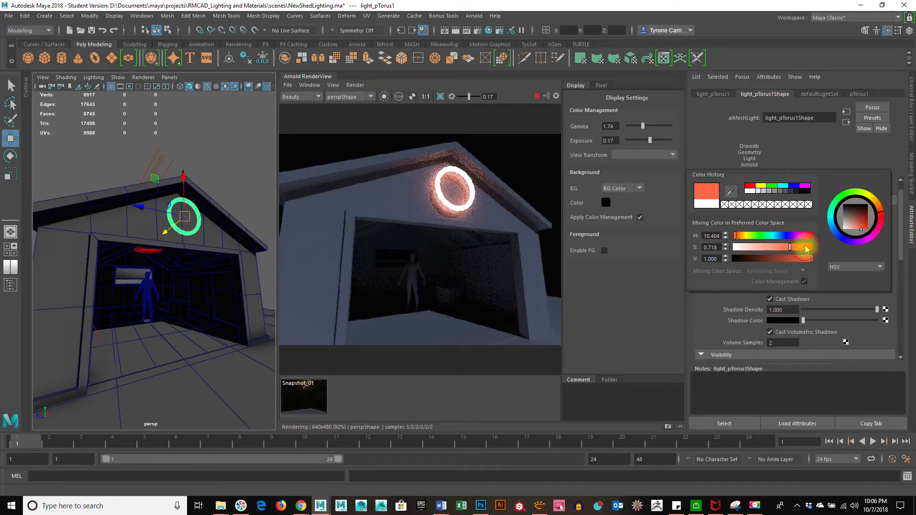
{"action": "left_click", "coordinate": [806, 246]}
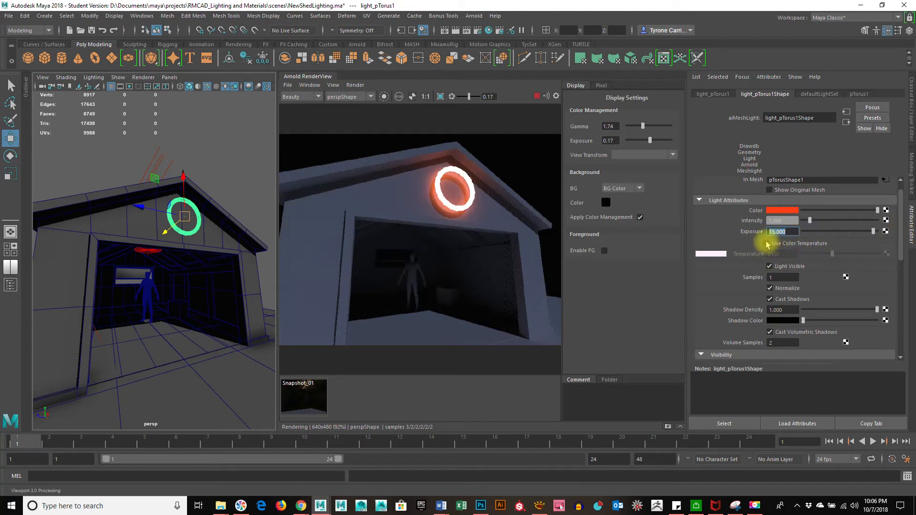
{"action": "scroll", "coordinate": [904, 252], "scroll_direction": "down", "scroll_amount": 2}
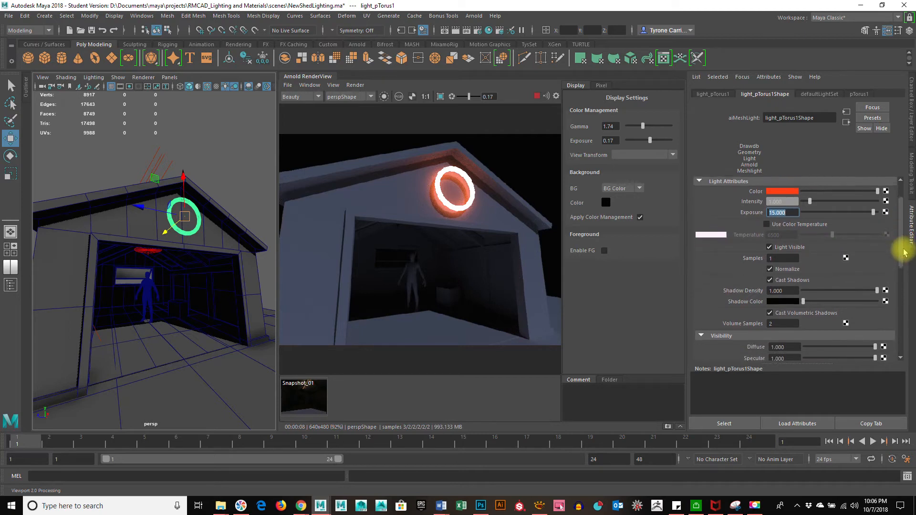
{"action": "left_click_drag", "start_coordinate": [904, 252], "coordinate": [901, 229]}
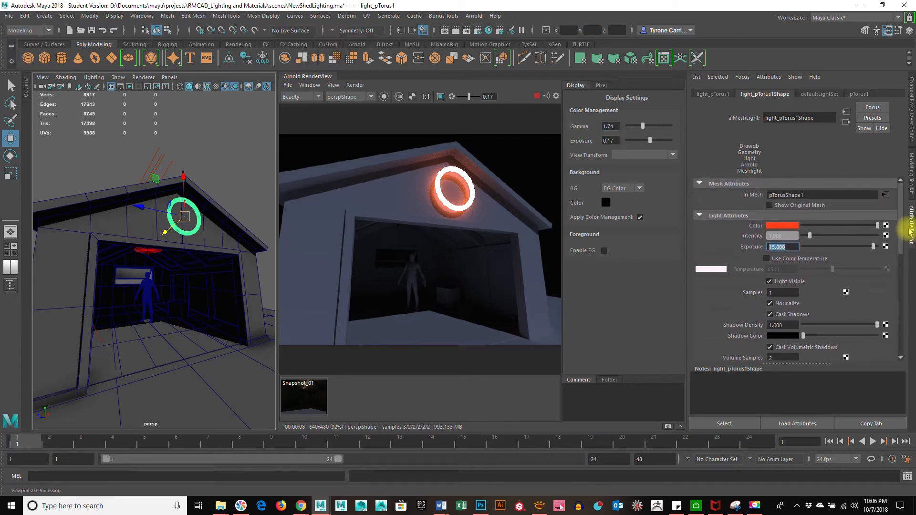
{"action": "left_click", "coordinate": [770, 205]}
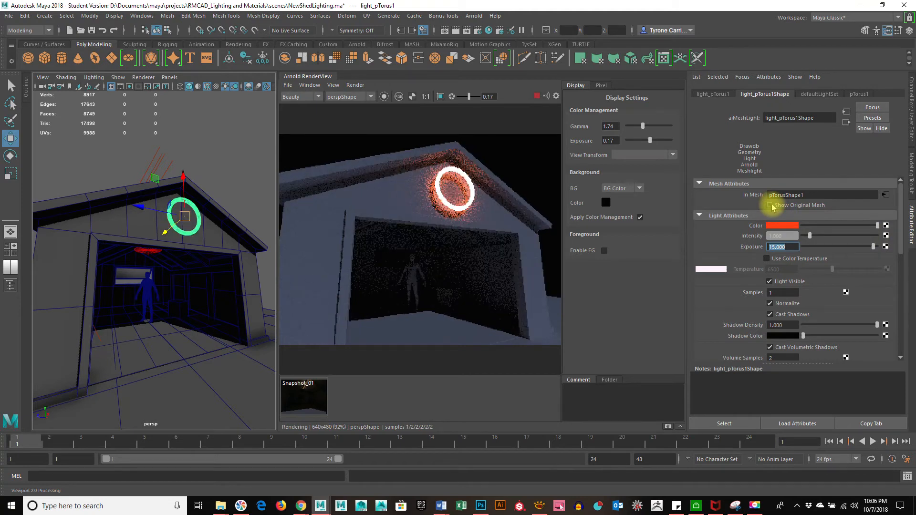
{"action": "left_click", "coordinate": [770, 205]}
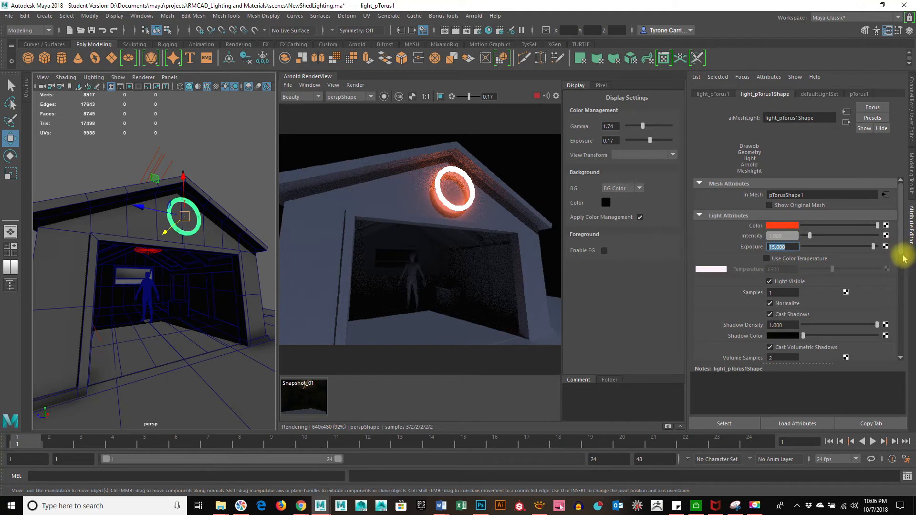
{"action": "left_click", "coordinate": [212, 168]}
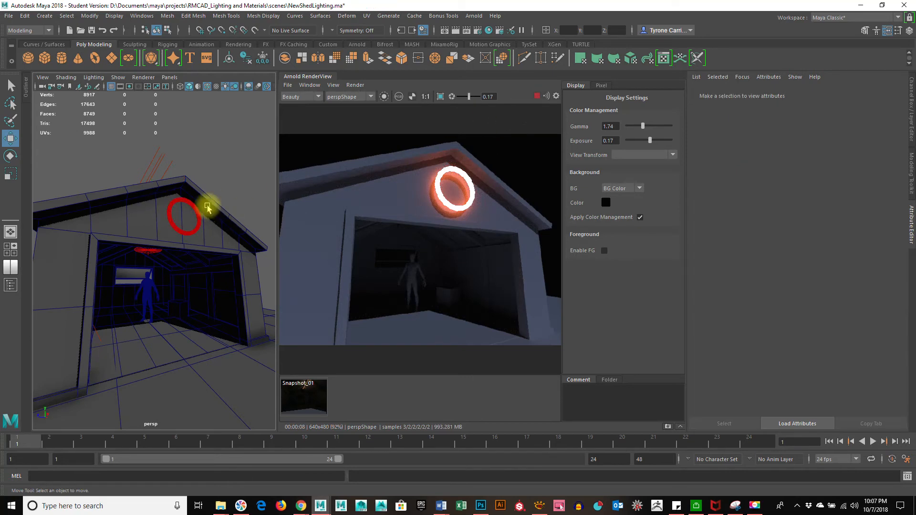
{"action": "left_click", "coordinate": [188, 234]}
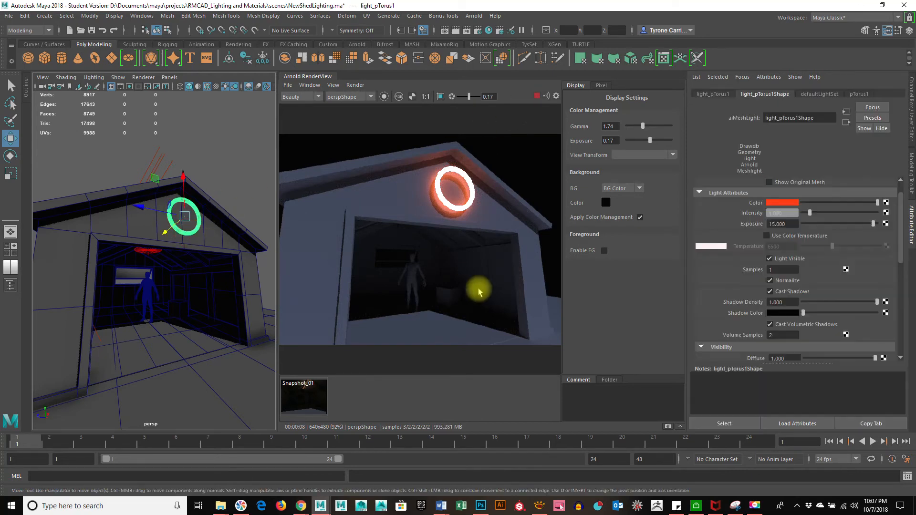
{"action": "left_click_drag", "start_coordinate": [902, 224], "coordinate": [903, 277]}
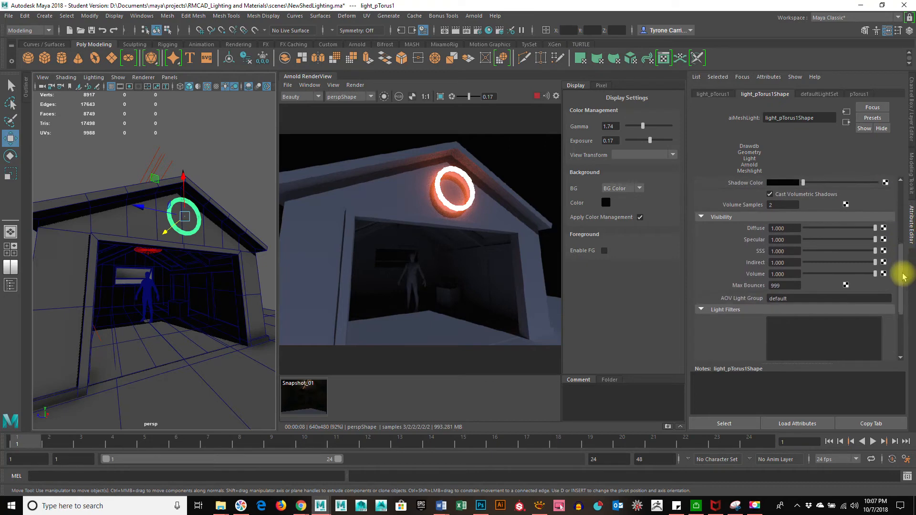
Set light_pTorus1's Diffuse visibility to 5
{"action": "left_click", "coordinate": [796, 229]}
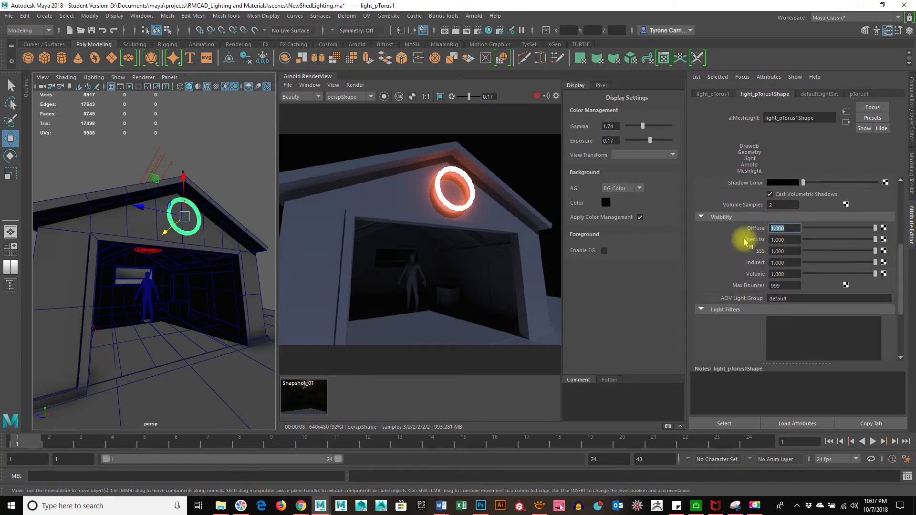
{"action": "type", "text": "5"}
{"action": "key", "text": "Return"}
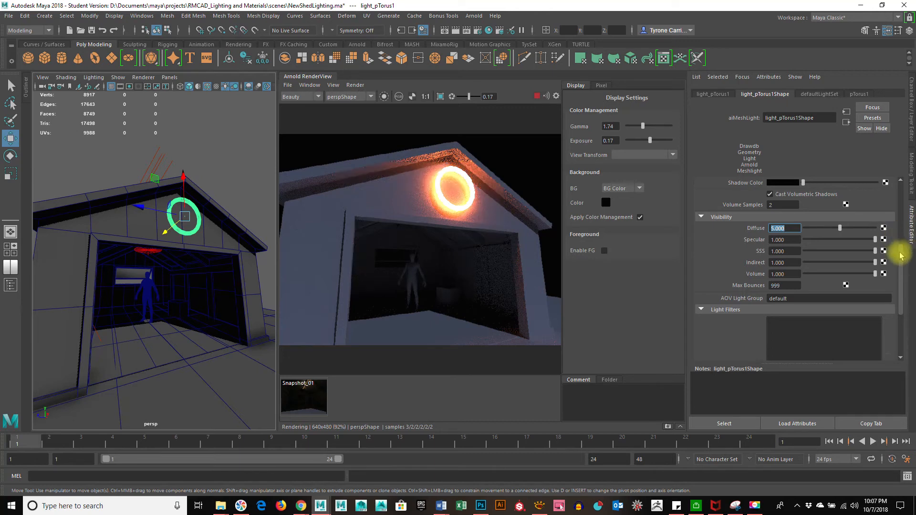
{"action": "left_click_drag", "start_coordinate": [900, 247], "coordinate": [900, 200]}
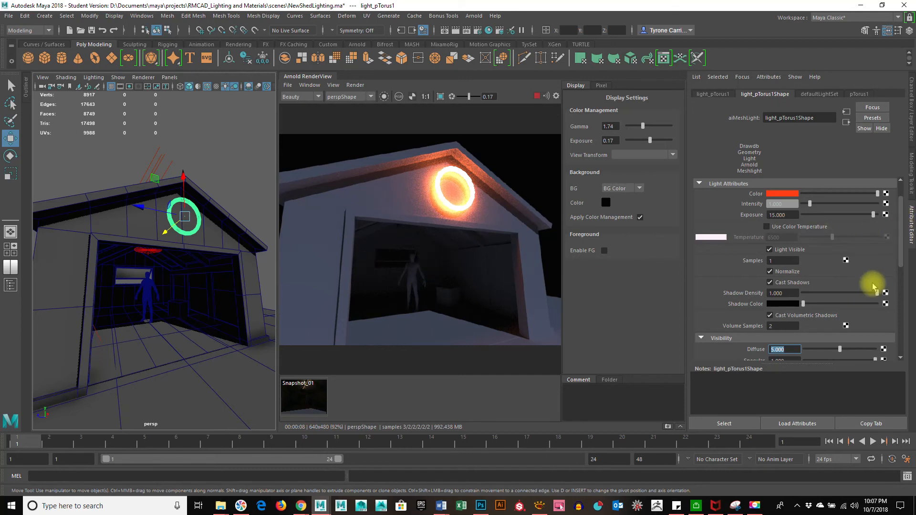
Look through the light filters without adding one, then stop the IPR render in Arnold RenderView
{"action": "left_click_drag", "start_coordinate": [902, 239], "coordinate": [883, 319]}
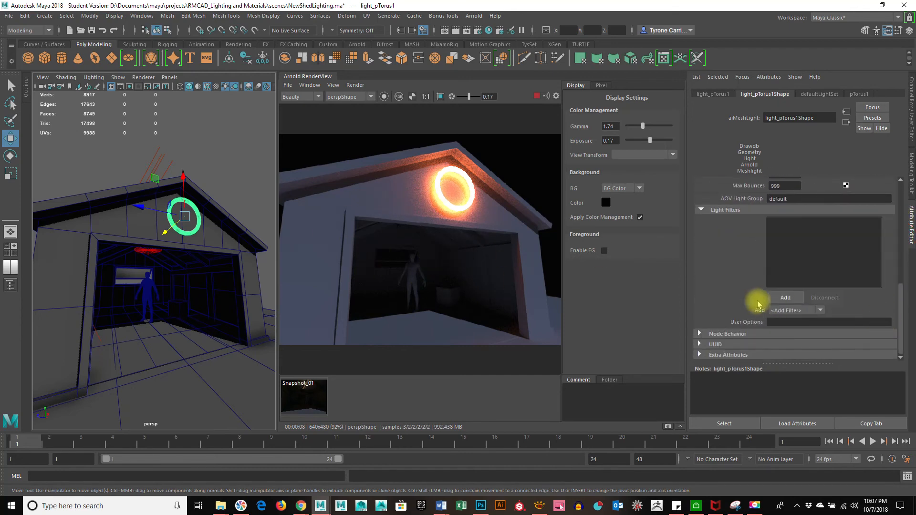
{"action": "left_click", "coordinate": [783, 310]}
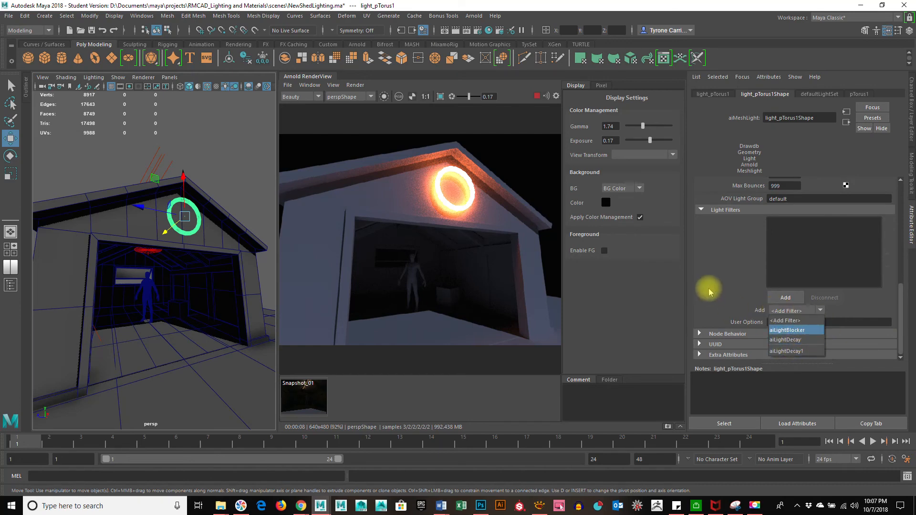
{"action": "left_click", "coordinate": [708, 275]}
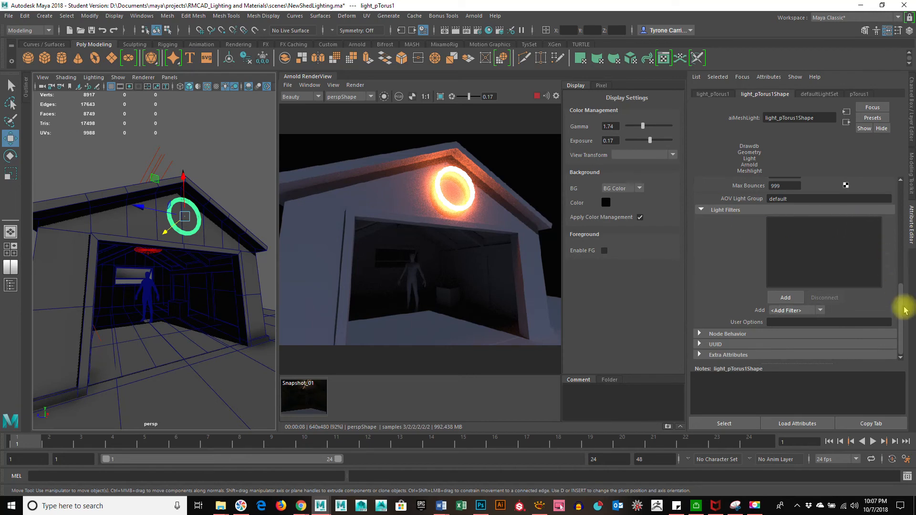
{"action": "left_click_drag", "start_coordinate": [899, 313], "coordinate": [899, 285]}
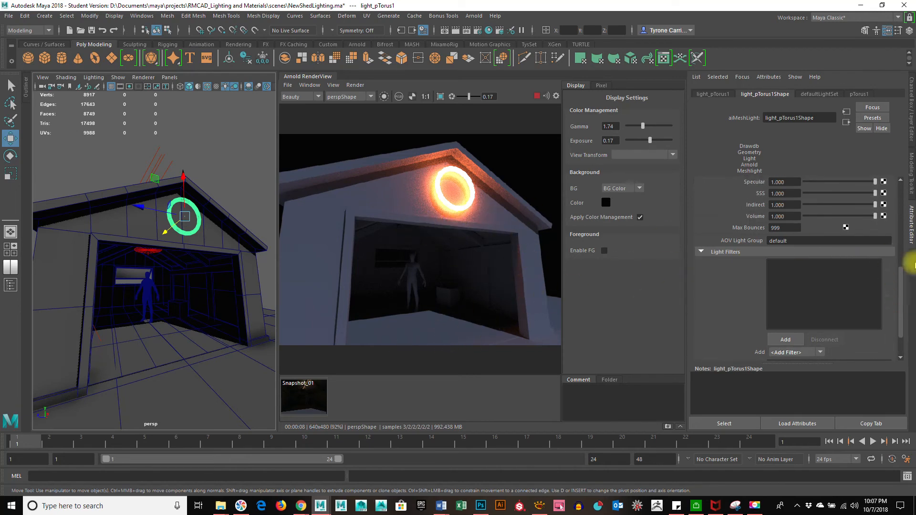
{"action": "left_click_drag", "start_coordinate": [901, 285], "coordinate": [915, 197]}
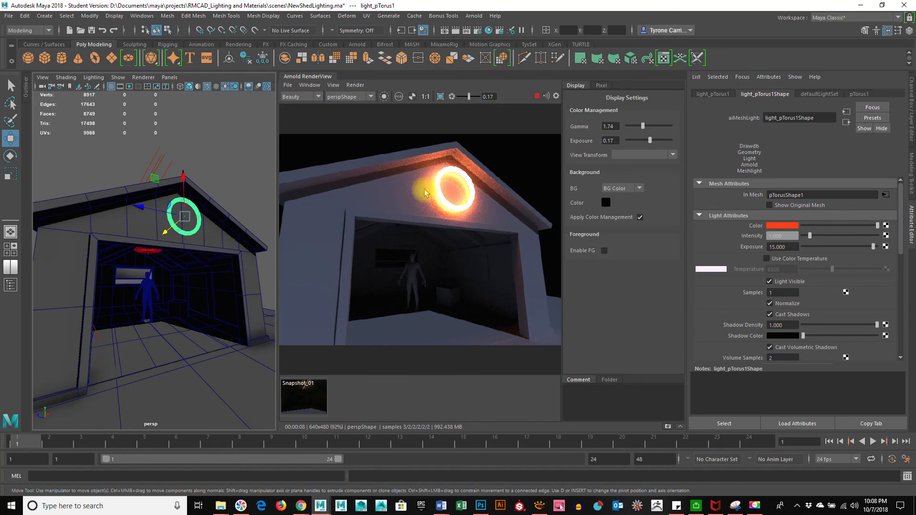
{"action": "left_click", "coordinate": [537, 97]}
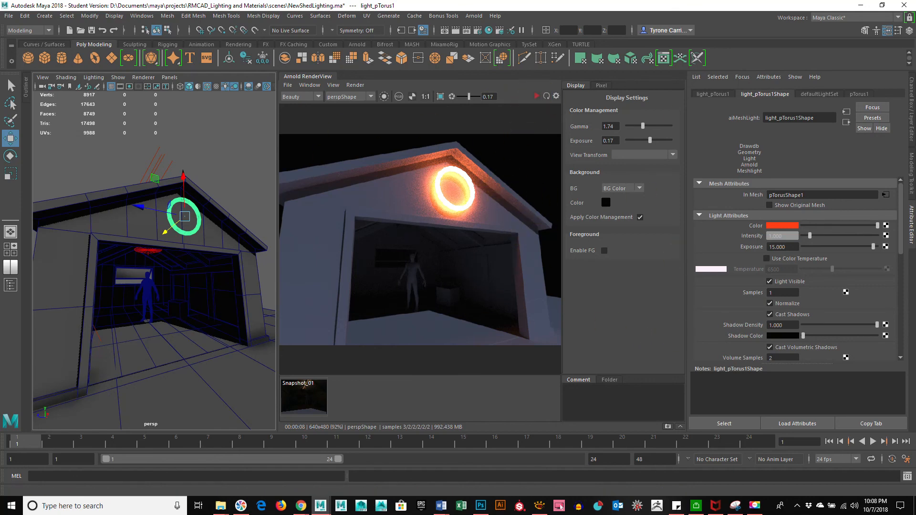